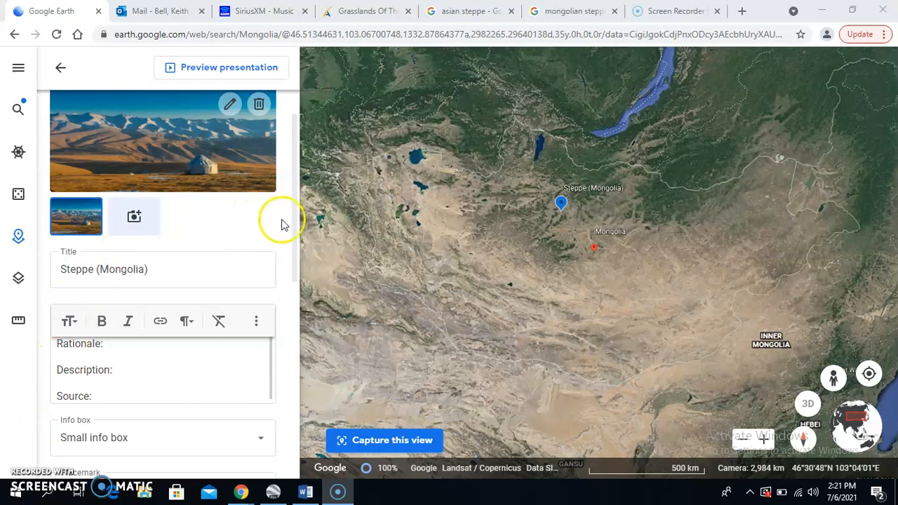
Step: Move the Steppe (Mongolia) placemark slightly northwest of its current spot on the map
{"action": "left_click_drag", "start_coordinate": [293, 221], "coordinate": [294, 197]}
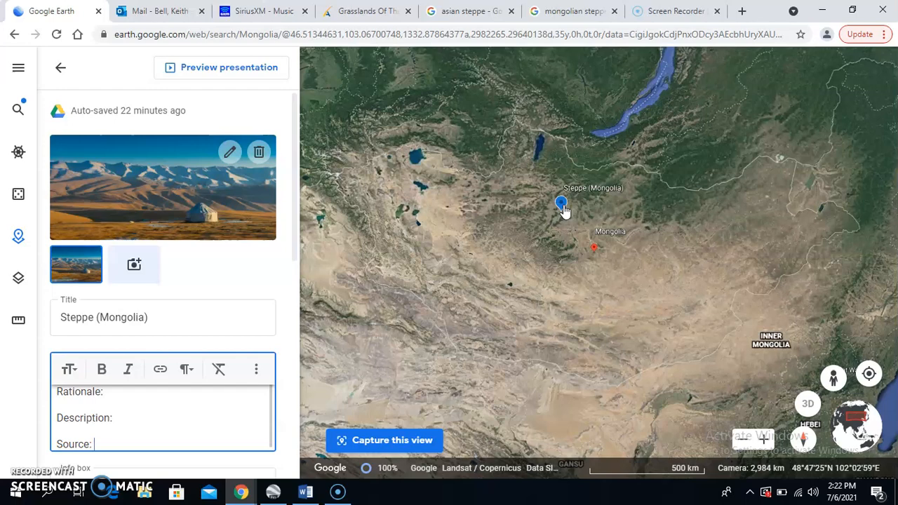
{"action": "left_click", "coordinate": [767, 442]}
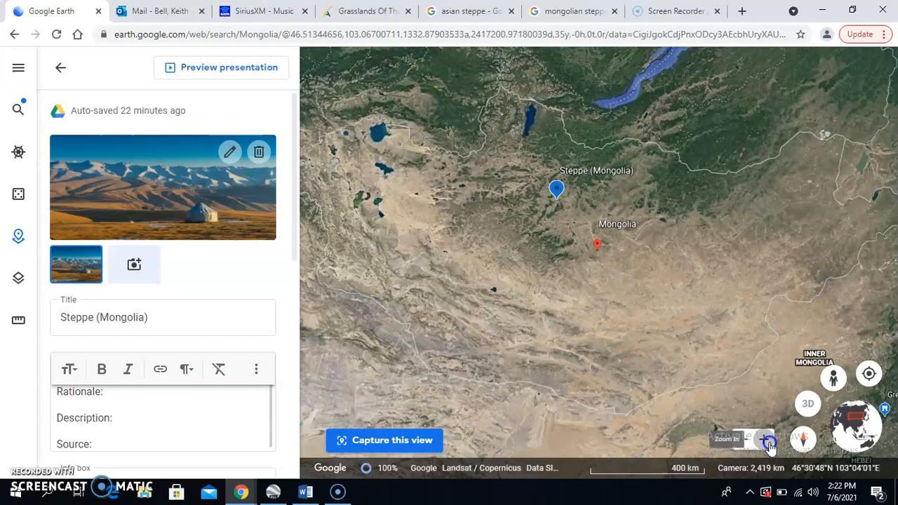
{"action": "left_click", "coordinate": [769, 442]}
{"action": "left_click", "coordinate": [768, 442]}
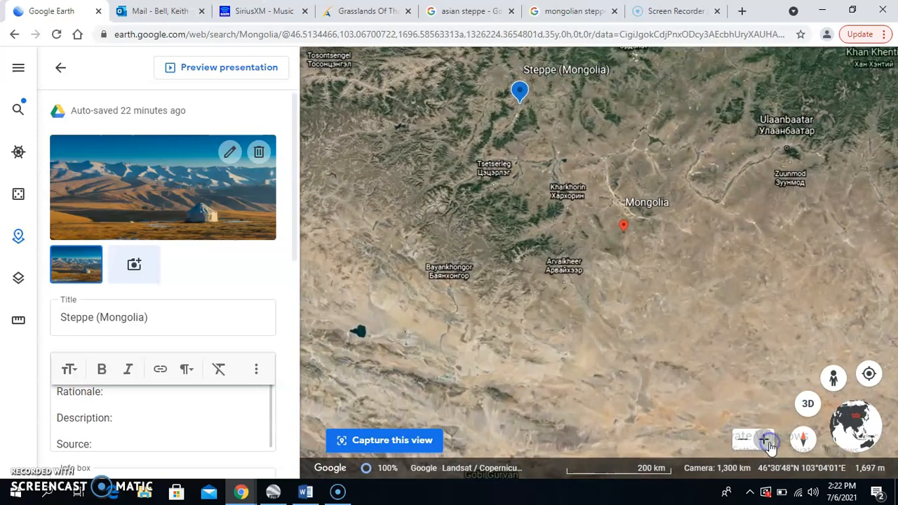
{"action": "left_click_drag", "start_coordinate": [482, 191], "coordinate": [484, 193]}
{"action": "mouse_move", "coordinate": [481, 106]}
{"action": "left_mouse_down"}
{"action": "mouse_move", "coordinate": [515, 201]}
{"action": "mouse_move", "coordinate": [565, 184]}
{"action": "mouse_move", "coordinate": [565, 192]}
{"action": "mouse_move", "coordinate": [503, 180]}
{"action": "mouse_move", "coordinate": [451, 187]}
{"action": "mouse_move", "coordinate": [401, 209]}
{"action": "mouse_move", "coordinate": [489, 171]}
{"action": "mouse_move", "coordinate": [564, 171]}
{"action": "mouse_move", "coordinate": [599, 185]}
{"action": "mouse_move", "coordinate": [627, 131]}
{"action": "mouse_move", "coordinate": [533, 156]}
{"action": "left_mouse_up"}
{"action": "left_click", "coordinate": [548, 176]}
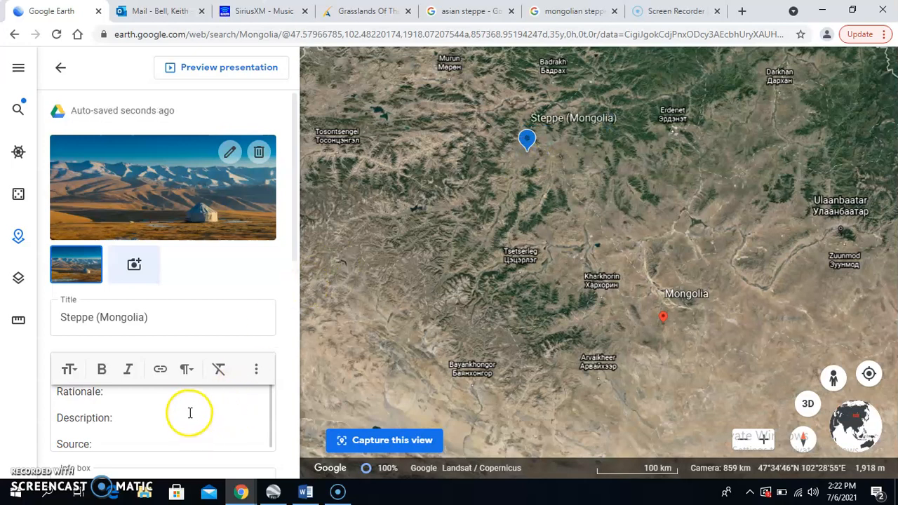
Step: Open the TimeMaps article on the steppe peoples of Central Asia from the "asian steppe" search results
{"action": "left_click", "coordinate": [156, 399]}
{"action": "left_click", "coordinate": [159, 393]}
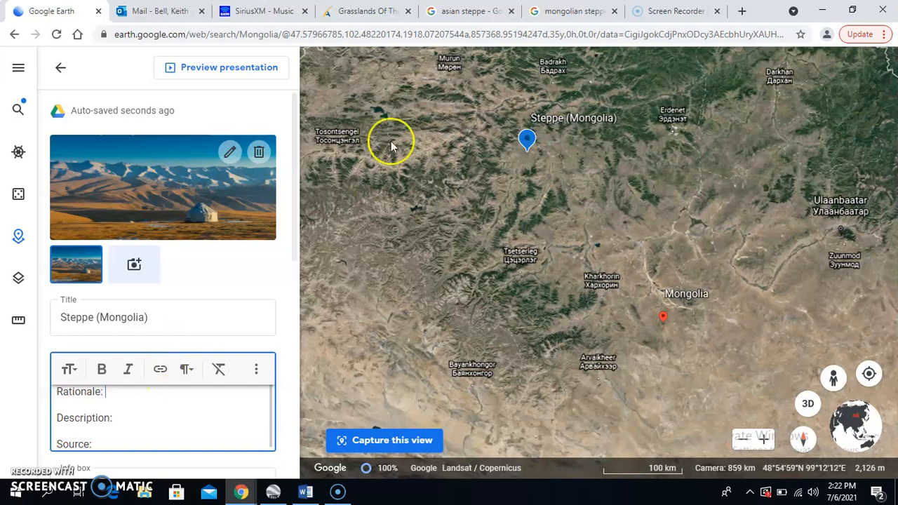
{"action": "left_click", "coordinate": [456, 19]}
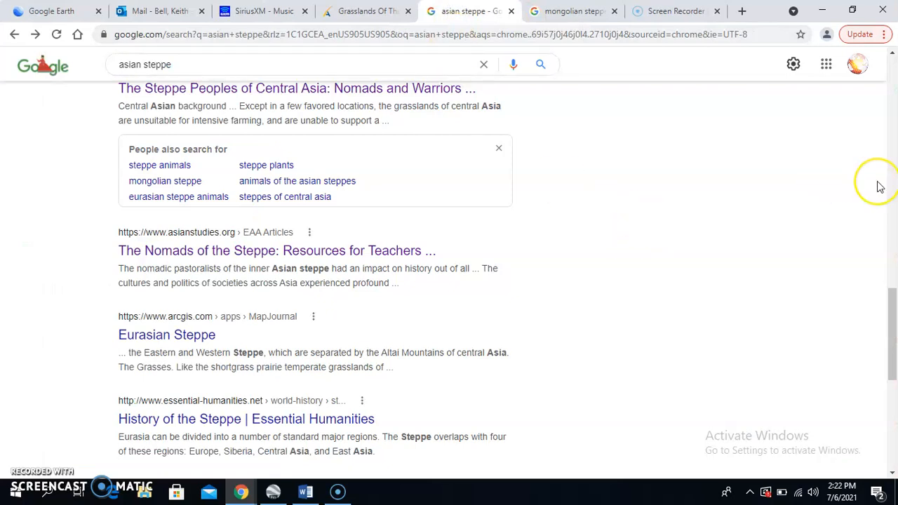
{"action": "left_click", "coordinate": [892, 301]}
{"action": "left_click_drag", "start_coordinate": [893, 302], "coordinate": [893, 294]}
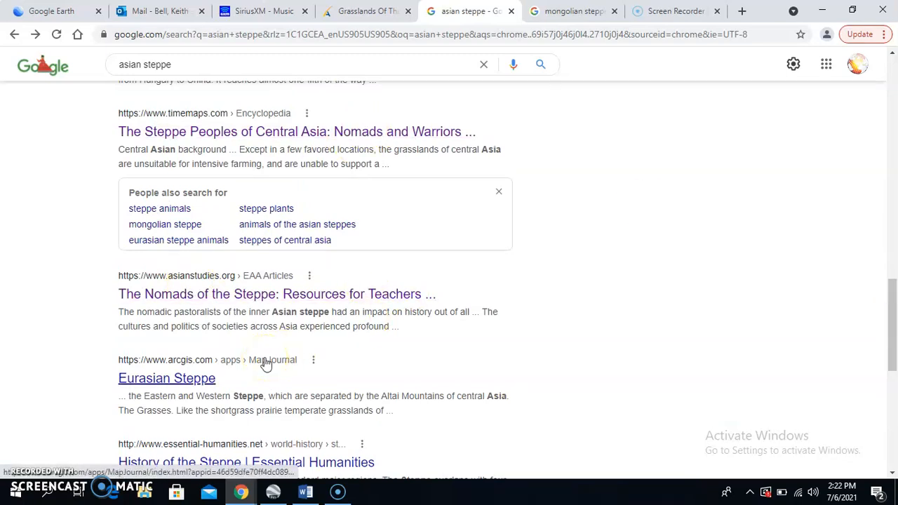
{"action": "left_click", "coordinate": [280, 140]}
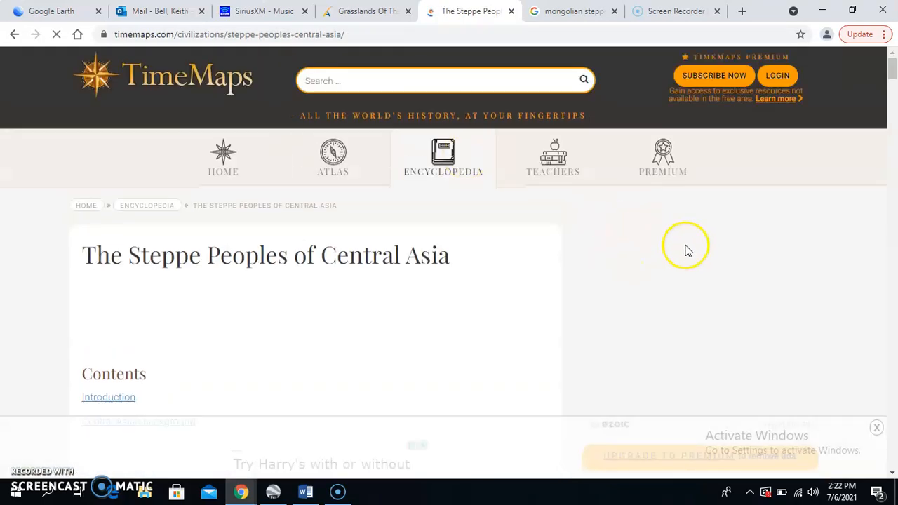
Step: Copy the two paragraphs under Central Asian background and paste them after the placemark's Rationale label in Google Earth
{"action": "left_click", "coordinate": [878, 428]}
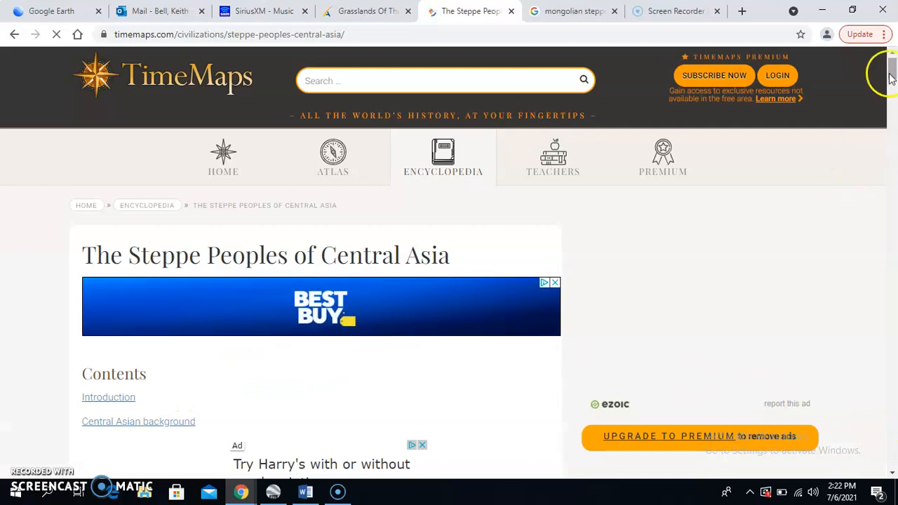
{"action": "left_click_drag", "start_coordinate": [890, 71], "coordinate": [891, 82]}
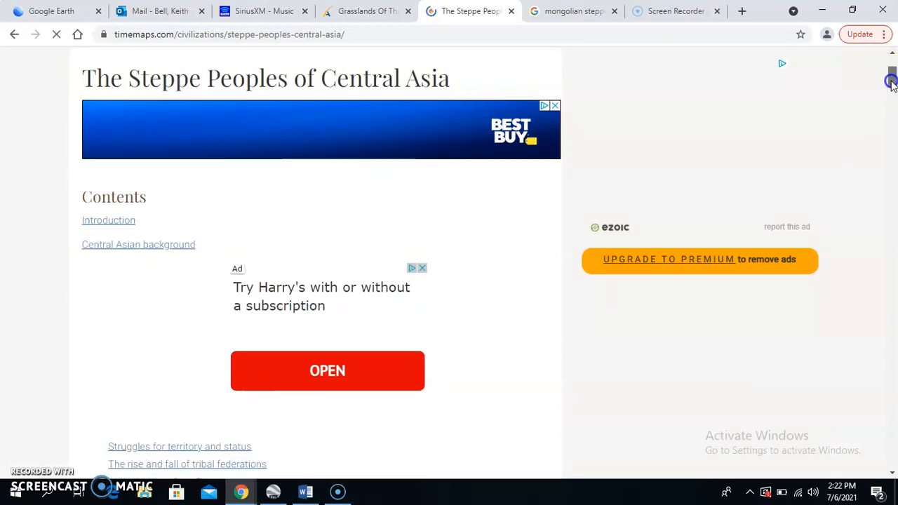
{"action": "left_click", "coordinate": [169, 247]}
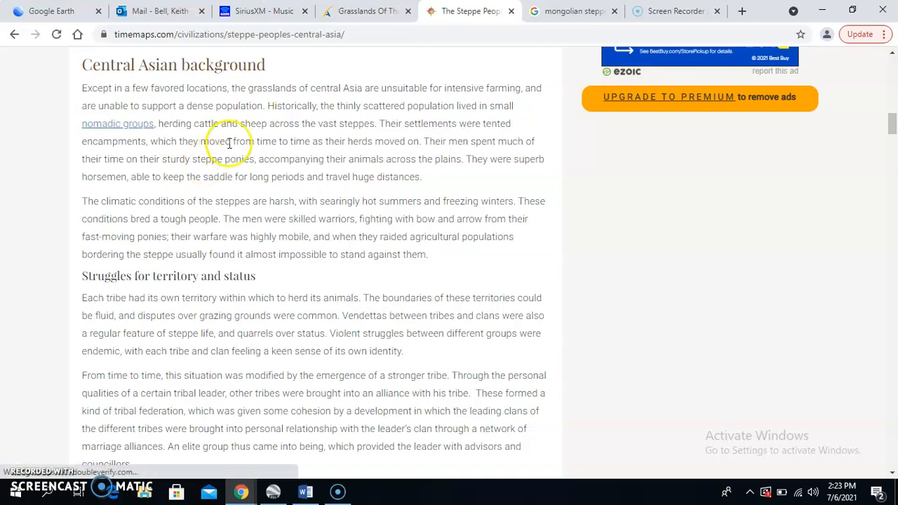
{"action": "left_click_drag", "start_coordinate": [82, 89], "coordinate": [447, 254]}
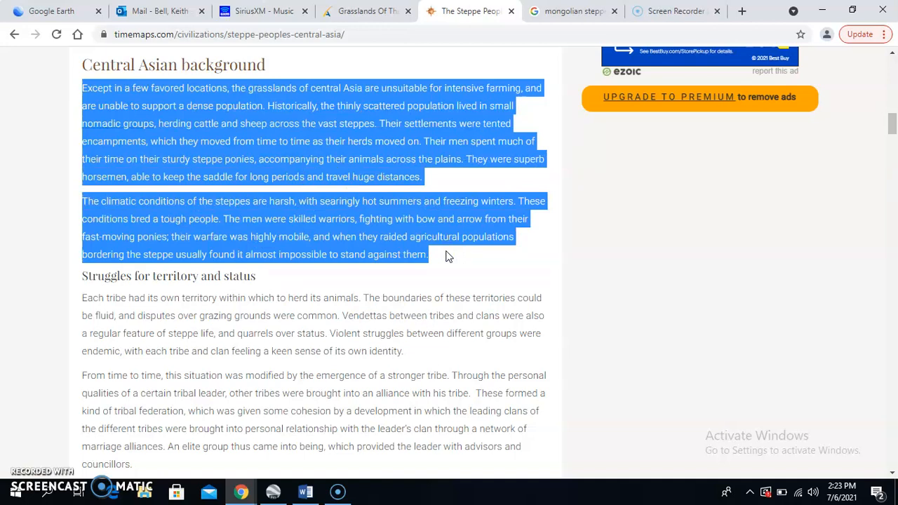
{"action": "left_click", "coordinate": [48, 14]}
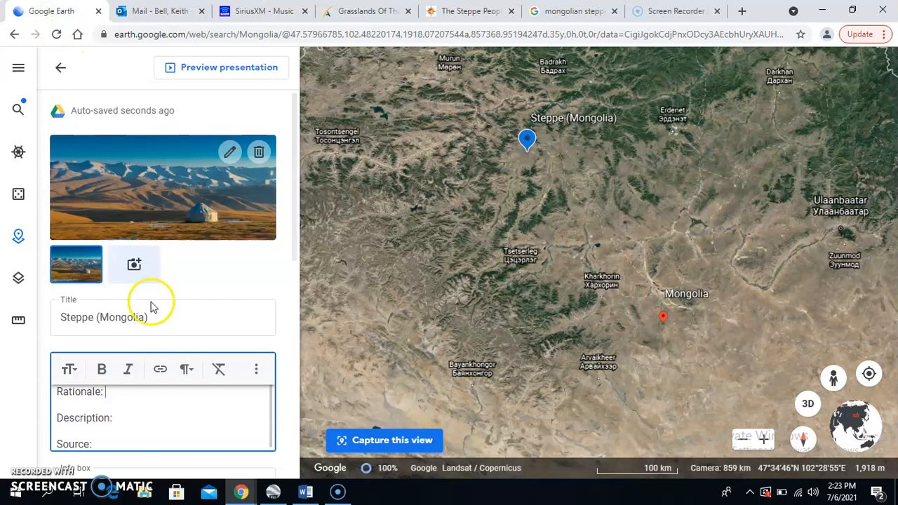
{"action": "left_click", "coordinate": [165, 397]}
{"action": "key", "text": "ctrl+v"}
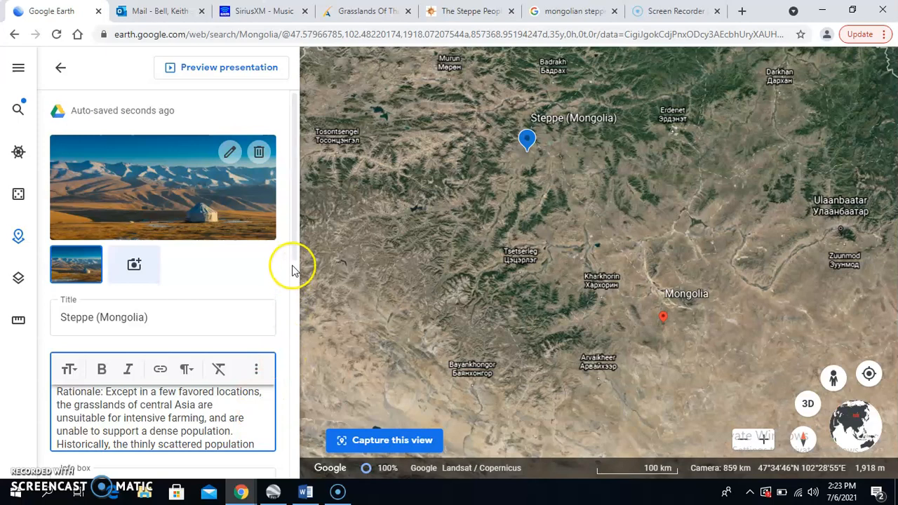
Step: Check the pasted paragraphs in the placemark's description box and make the Rationale: label bold
{"action": "left_click_drag", "start_coordinate": [300, 251], "coordinate": [300, 321]}
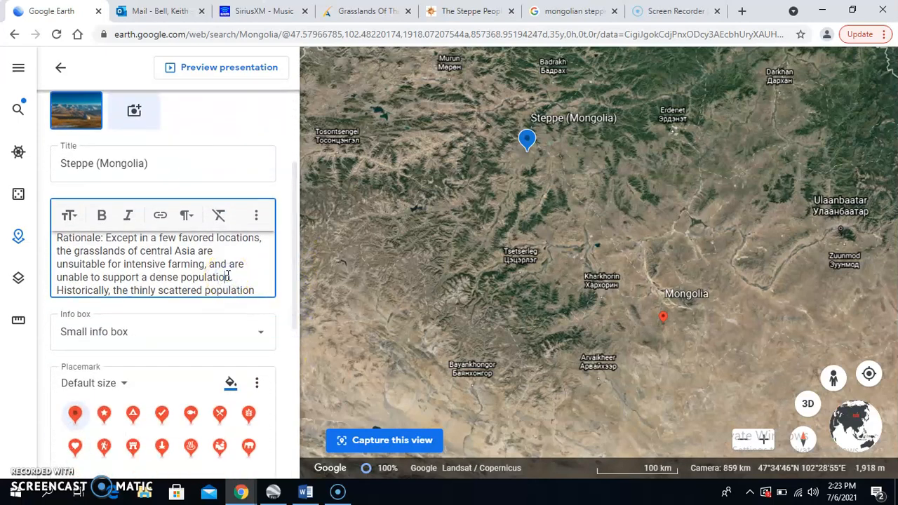
{"action": "scroll", "coordinate": [226, 275], "scroll_direction": "down", "scroll_amount": 5}
{"action": "scroll", "coordinate": [227, 275], "scroll_direction": "down", "scroll_amount": 6}
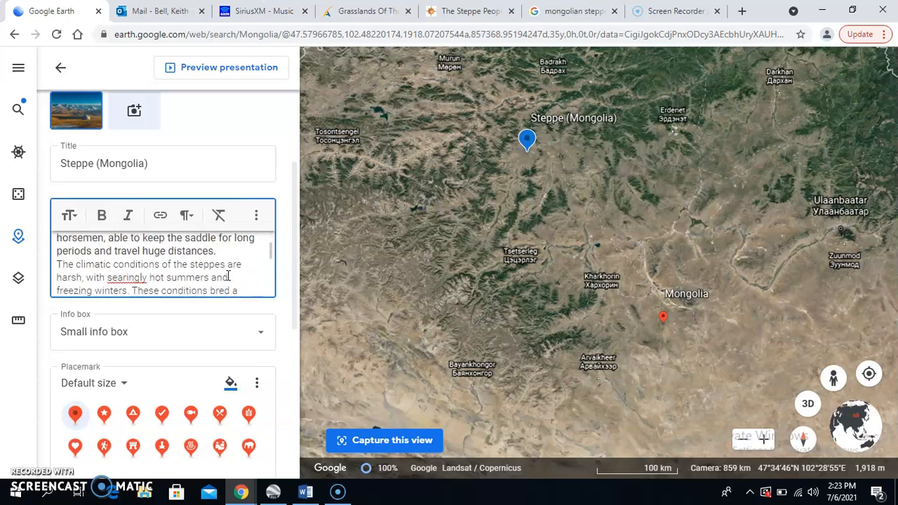
{"action": "scroll", "coordinate": [227, 276], "scroll_direction": "down", "scroll_amount": 2}
{"action": "scroll", "coordinate": [228, 276], "scroll_direction": "down", "scroll_amount": 5}
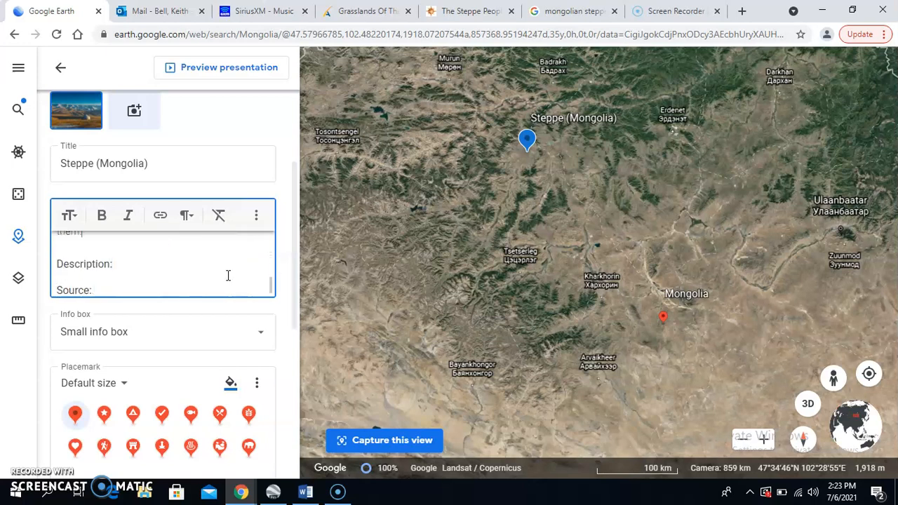
{"action": "left_click_drag", "start_coordinate": [269, 289], "coordinate": [265, 200]}
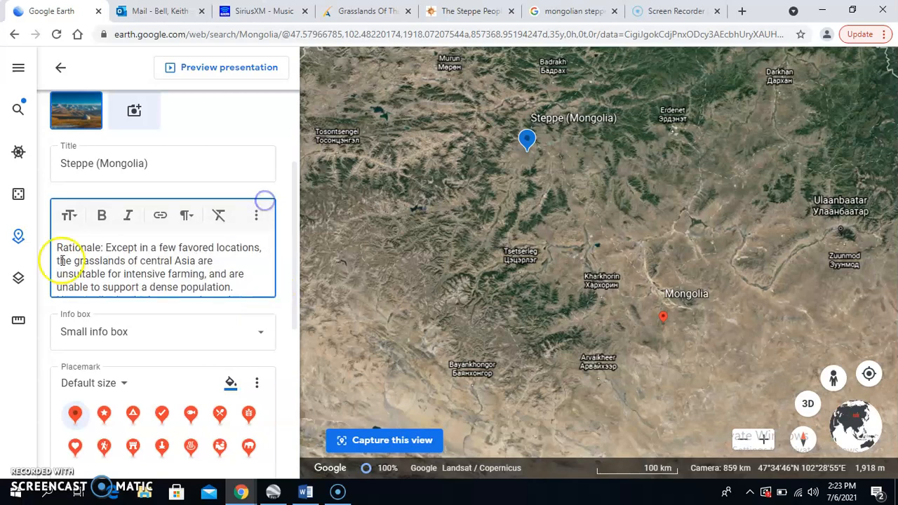
{"action": "left_click_drag", "start_coordinate": [103, 247], "coordinate": [61, 247]}
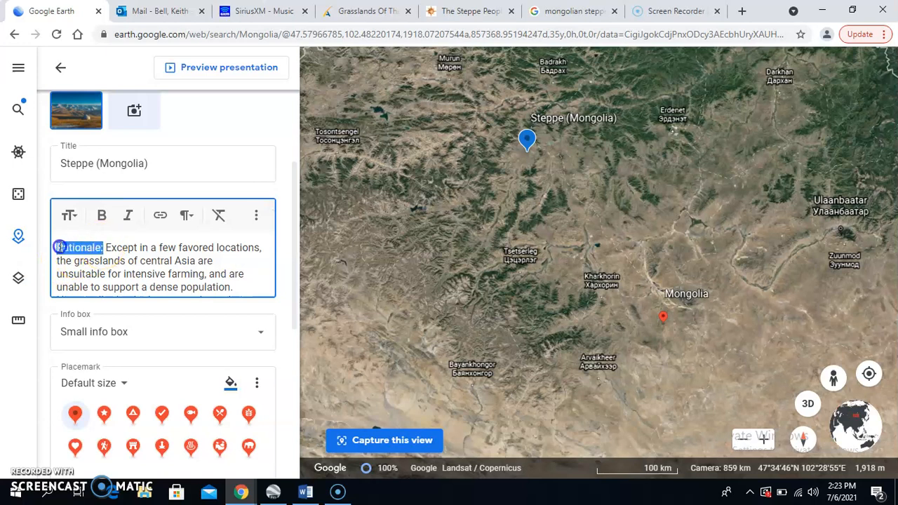
{"action": "left_click", "coordinate": [102, 215]}
{"action": "left_click", "coordinate": [166, 246]}
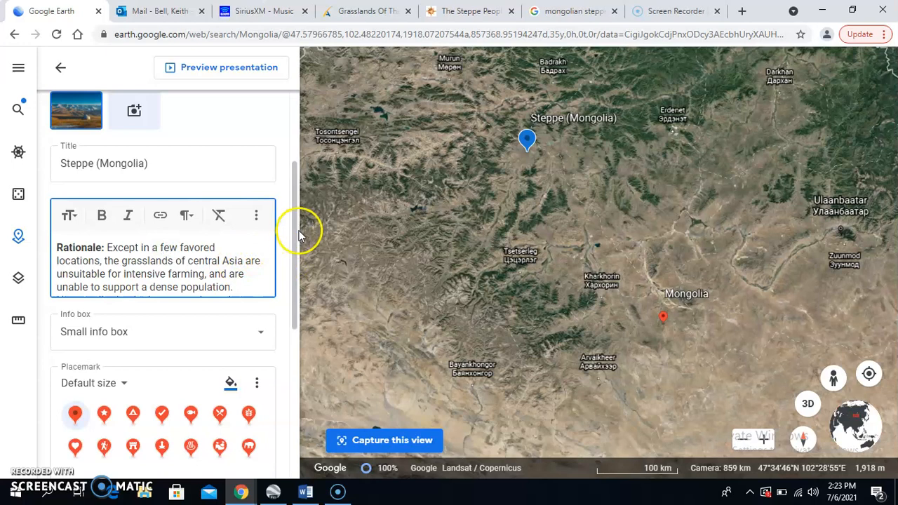
Step: Enter the placeholder text "oifhepoiiurhthyoewreow" after the Description: label below the pasted rationale
{"action": "left_click_drag", "start_coordinate": [296, 235], "coordinate": [294, 260]}
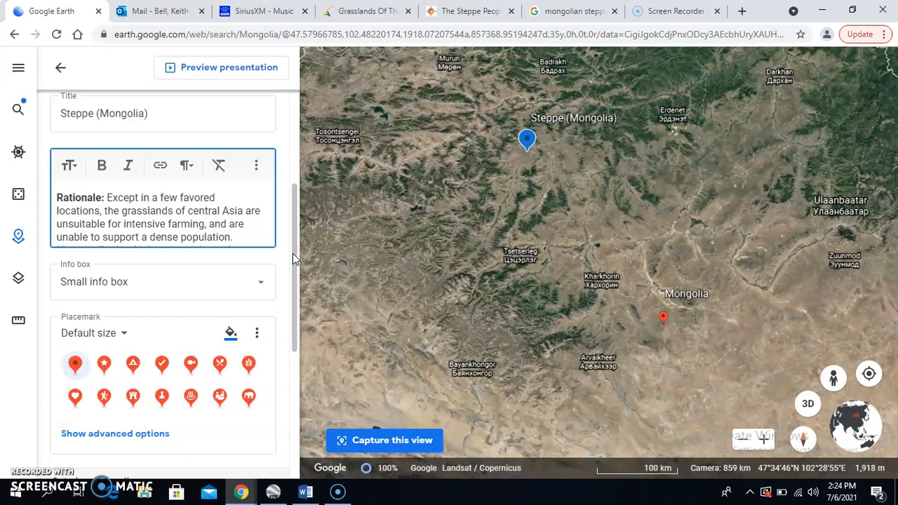
{"action": "left_click", "coordinate": [245, 223]}
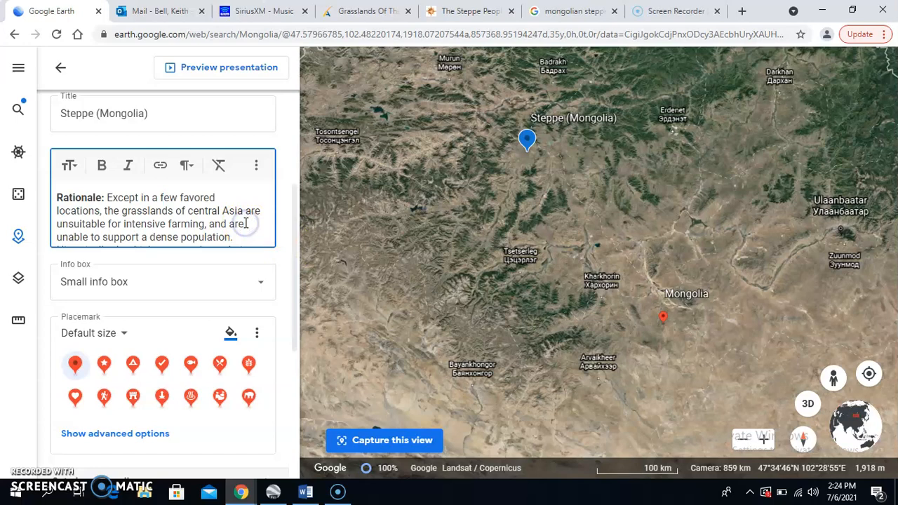
{"action": "key", "text": "Down"}
{"action": "key", "text": "Down"}
{"action": "key", "text": "Down"}
{"action": "key", "text": "Down"}
{"action": "key", "text": "Down"}
{"action": "key", "text": "Down"}
{"action": "key", "text": "Down"}
{"action": "key", "text": "Down"}
{"action": "key", "text": "Down"}
{"action": "key", "text": "Down"}
{"action": "key", "text": "Down"}
{"action": "key", "text": "Down"}
{"action": "key", "text": "Down"}
{"action": "key", "text": "Down"}
{"action": "key", "text": "Down"}
{"action": "key", "text": "Down"}
{"action": "key", "text": "Down"}
{"action": "key", "text": "Down"}
{"action": "key", "text": "Down"}
{"action": "key", "text": "Down"}
{"action": "key", "text": "Down"}
{"action": "key", "text": "Down"}
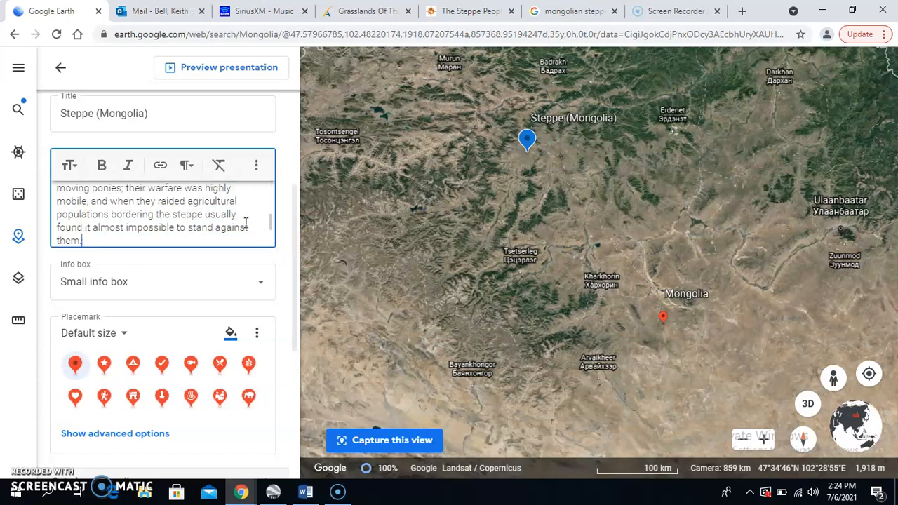
{"action": "key", "text": "Return"}
{"action": "key", "text": "Return"}
{"action": "type", "text": "Description:"}
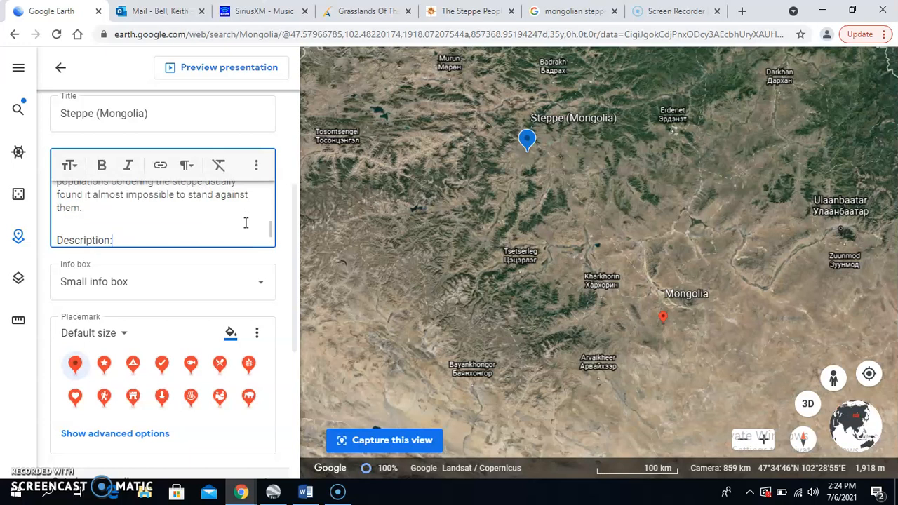
{"action": "type", "text": " oifhepoiiurhthyoewreow"}
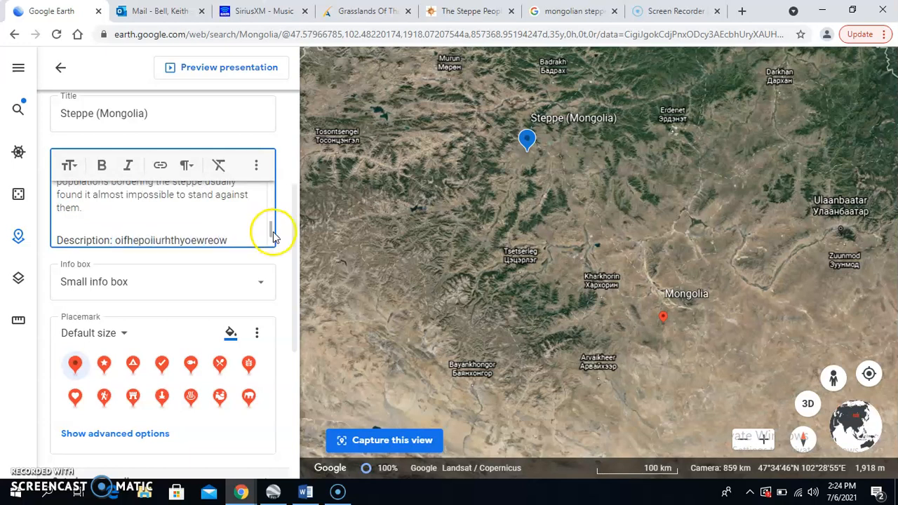
Step: Copy the TimeMaps article's web address and paste it after the Source: label of the placemark
{"action": "key", "text": "Return"}
{"action": "key", "text": "Return"}
{"action": "type", "text": "Source:"}
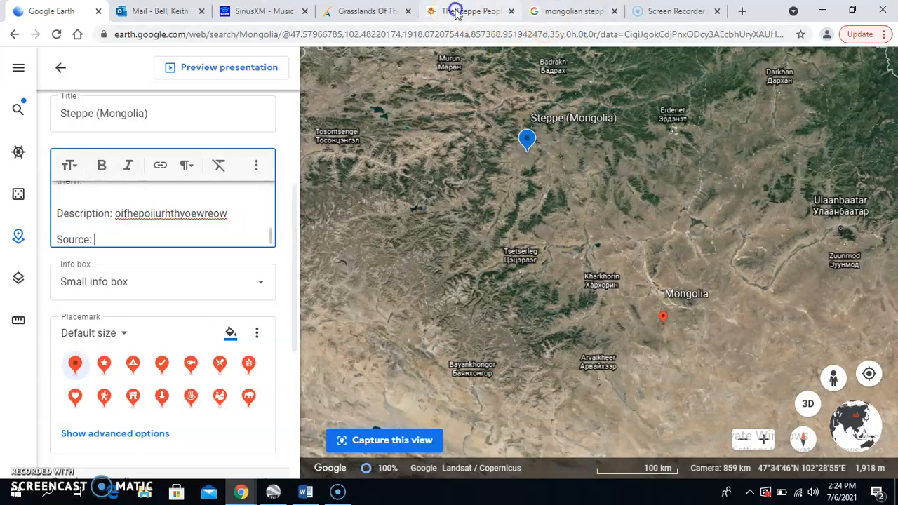
{"action": "left_click", "coordinate": [434, 11]}
{"action": "left_click", "coordinate": [434, 36]}
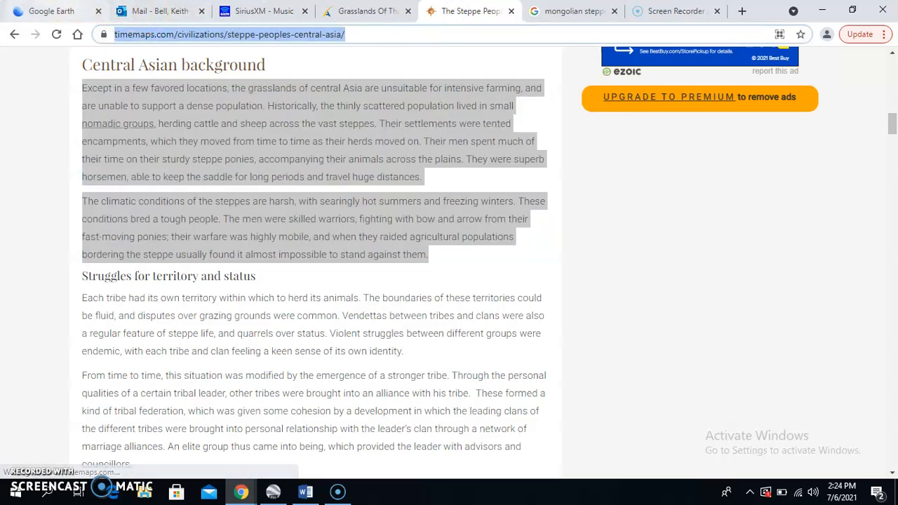
{"action": "left_click", "coordinate": [51, 11]}
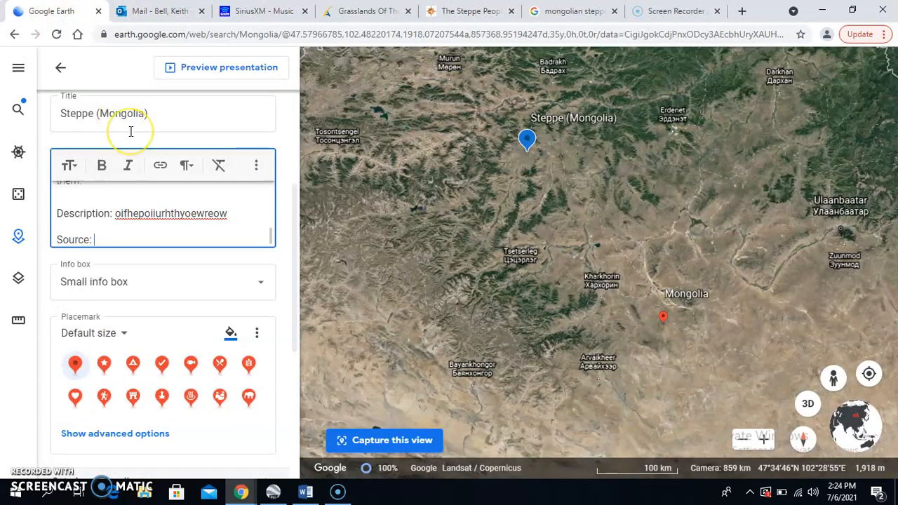
{"action": "key", "text": "ctrl+v"}
Step: Make the Source: and Description: labels bold in the placemark's text
{"action": "left_click_drag", "start_coordinate": [92, 240], "coordinate": [56, 234]}
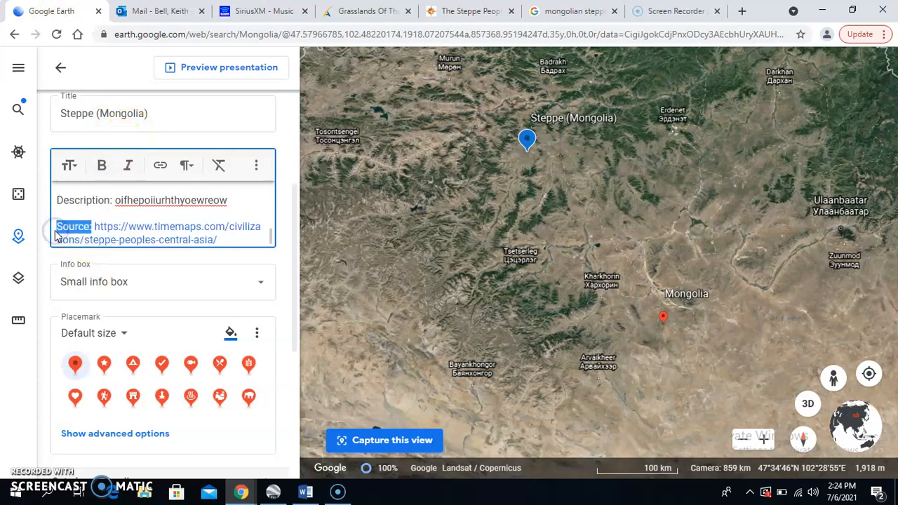
{"action": "left_click", "coordinate": [99, 167]}
{"action": "left_click_drag", "start_coordinate": [113, 201], "coordinate": [71, 203]}
{"action": "left_click", "coordinate": [101, 167]}
{"action": "left_click", "coordinate": [260, 204]}
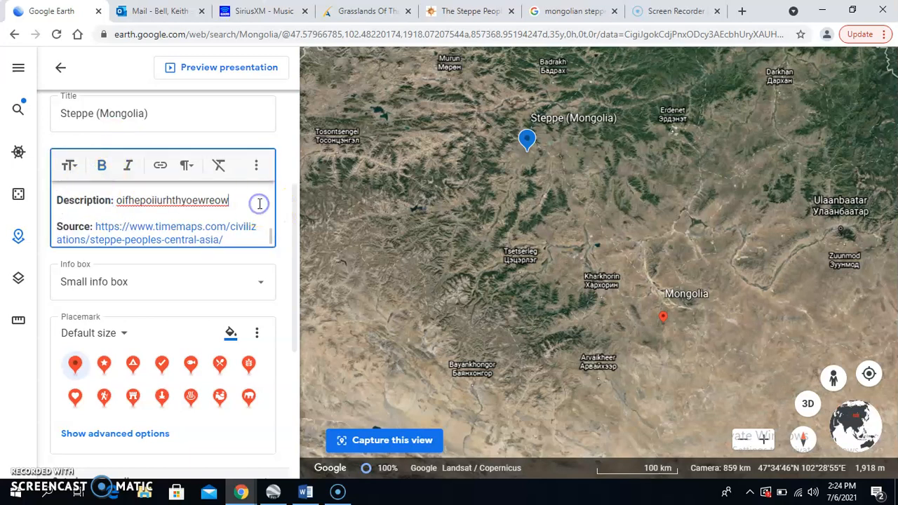
{"action": "mouse_move", "coordinate": [270, 237]}
{"action": "left_mouse_down"}
{"action": "mouse_move", "coordinate": [271, 199]}
{"action": "mouse_move", "coordinate": [273, 237]}
{"action": "left_mouse_up"}
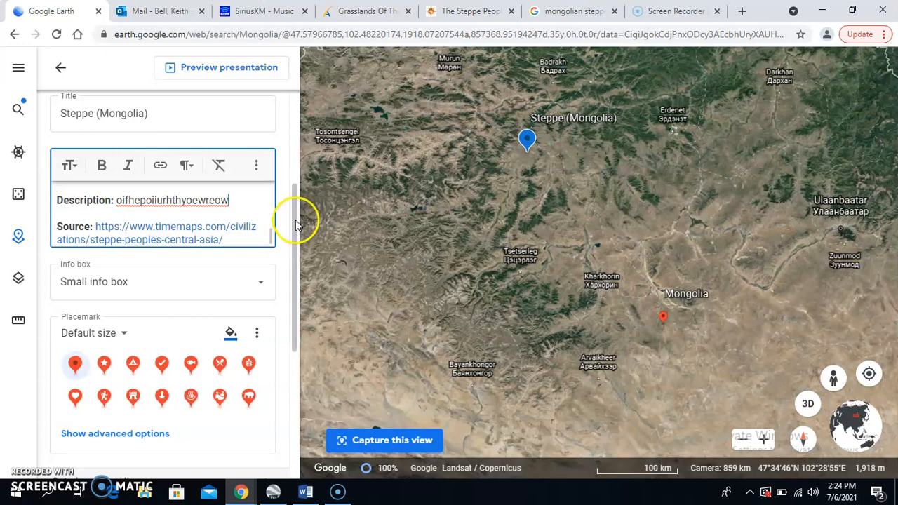
Step: Change the Steppe (Mongolia) placemark's color to dark purple
{"action": "left_click_drag", "start_coordinate": [293, 216], "coordinate": [292, 279]}
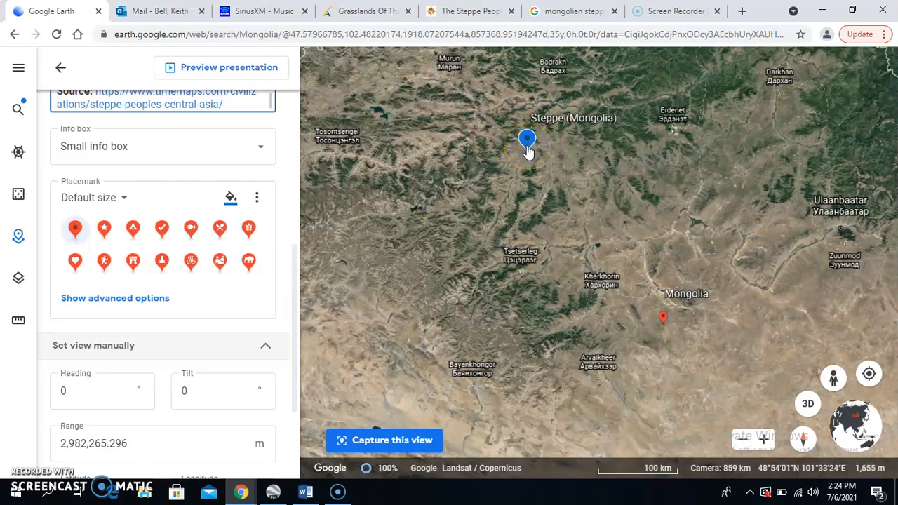
{"action": "left_click", "coordinate": [233, 200]}
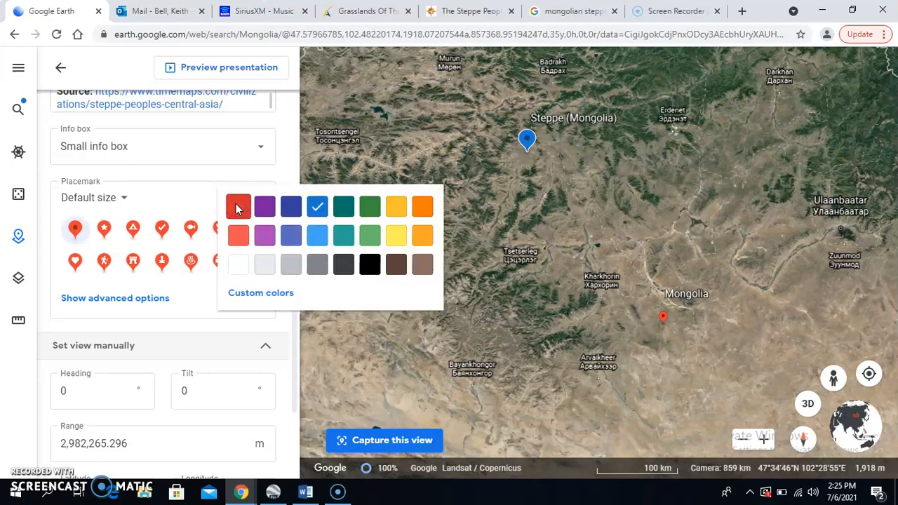
{"action": "left_click", "coordinate": [260, 213]}
{"action": "left_click", "coordinate": [265, 208]}
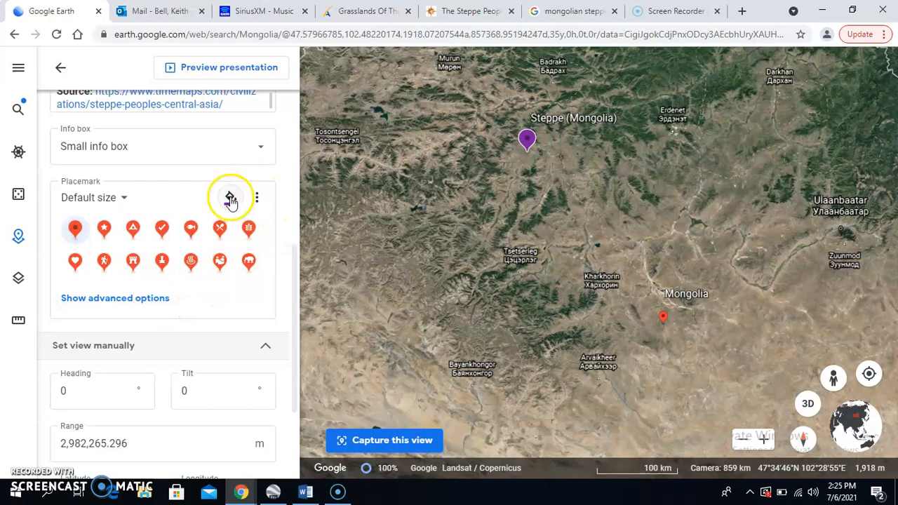
Step: Change the Steppe (Mongolia) placemark's icon to the hiker symbol from the extended Sports and Recreation icon set
{"action": "left_click", "coordinate": [258, 201]}
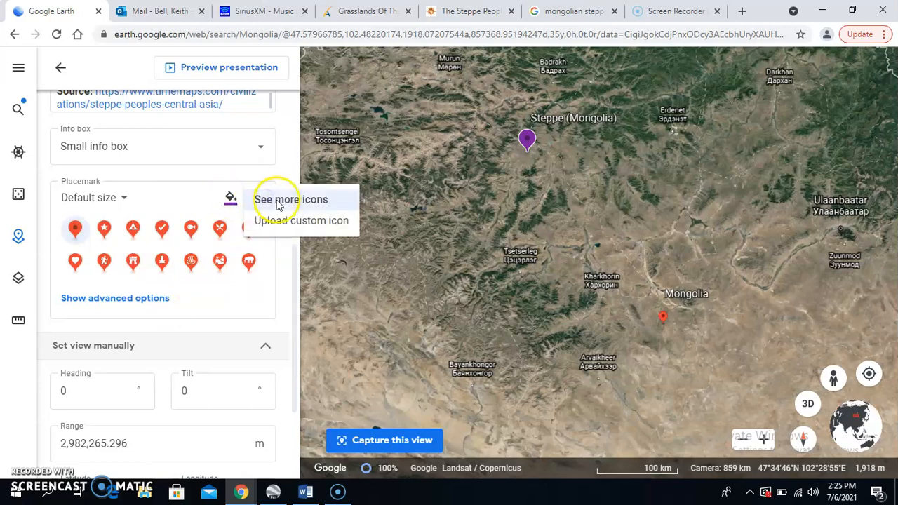
{"action": "left_click", "coordinate": [284, 200]}
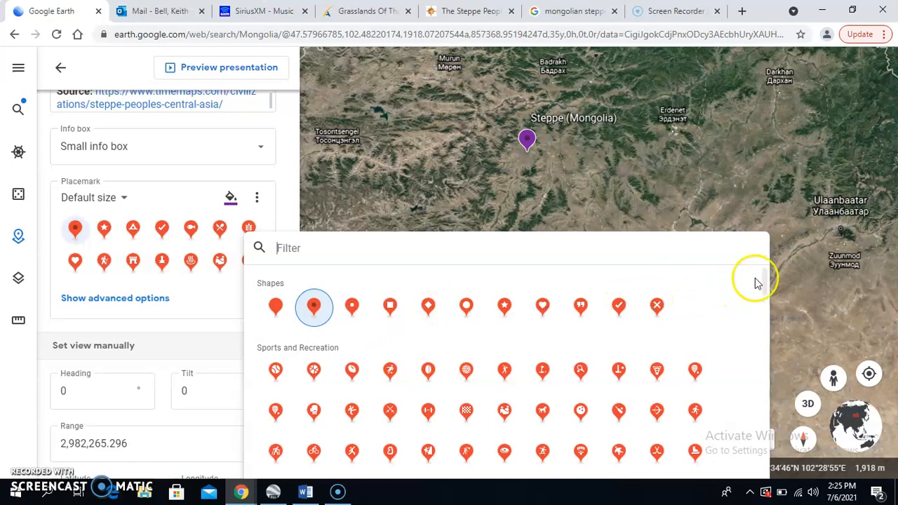
{"action": "left_click_drag", "start_coordinate": [764, 275], "coordinate": [763, 310]}
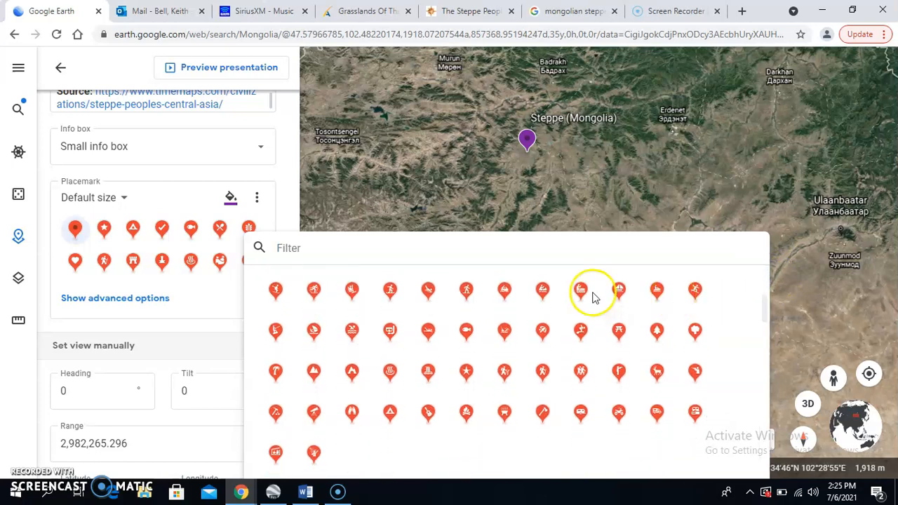
{"action": "left_click", "coordinate": [542, 366]}
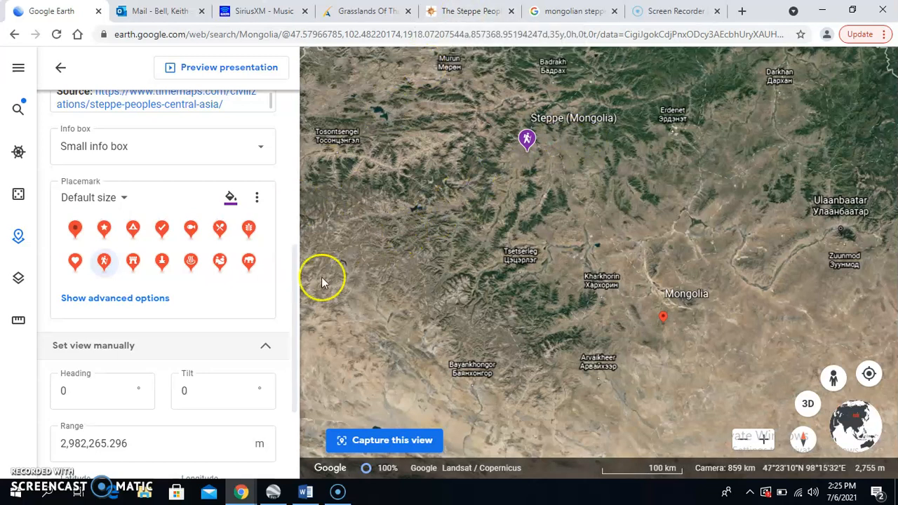
Step: Move the Steppe (Mongolia) placemark east on the map to just southwest of Erdenet, and return to the project's feature list
{"action": "left_click_drag", "start_coordinate": [295, 270], "coordinate": [295, 349]}
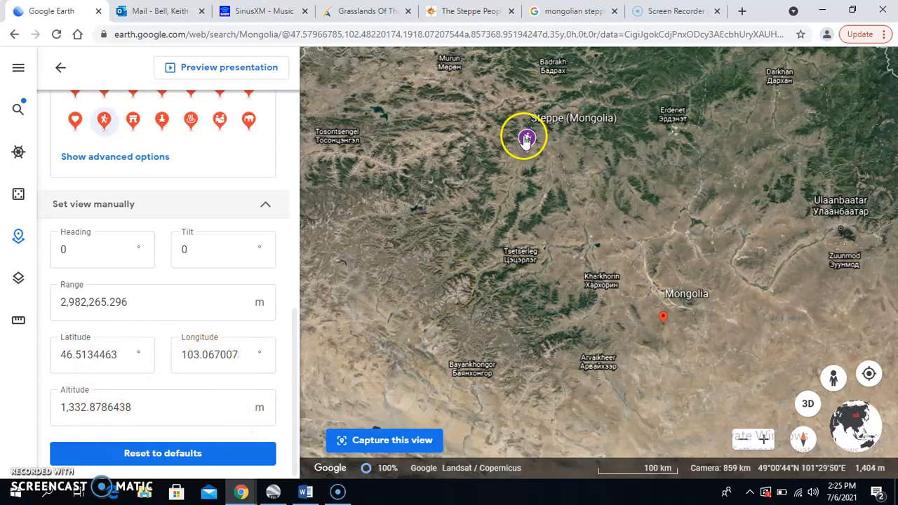
{"action": "left_click_drag", "start_coordinate": [524, 136], "coordinate": [578, 165]}
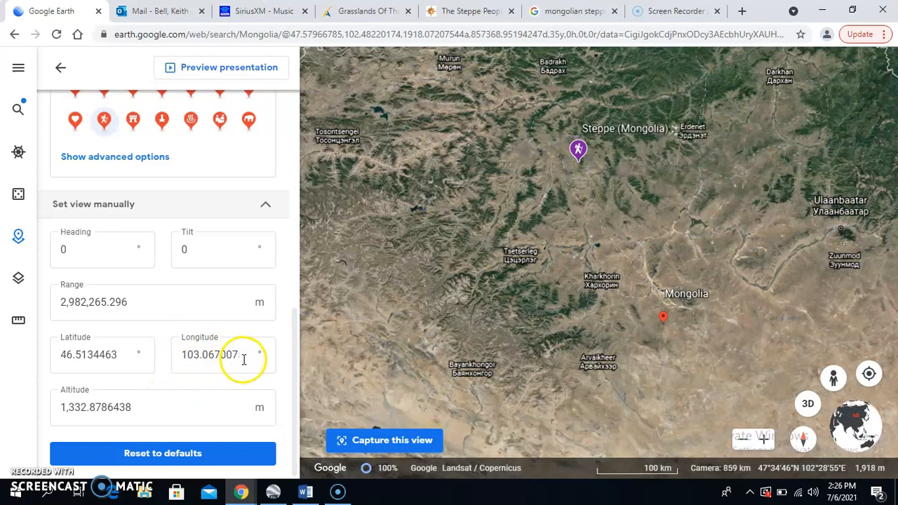
{"action": "left_click_drag", "start_coordinate": [568, 157], "coordinate": [651, 170]}
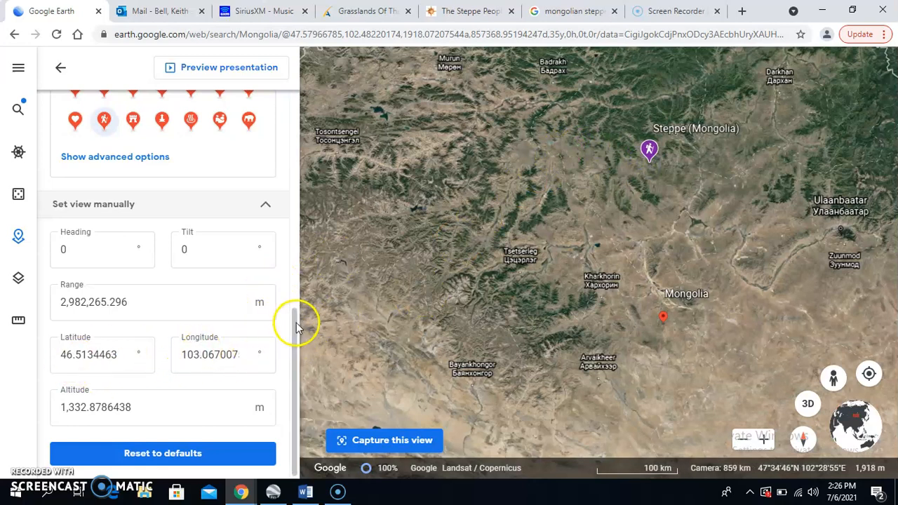
{"action": "left_click_drag", "start_coordinate": [294, 321], "coordinate": [296, 95]}
{"action": "left_click", "coordinate": [60, 68]}
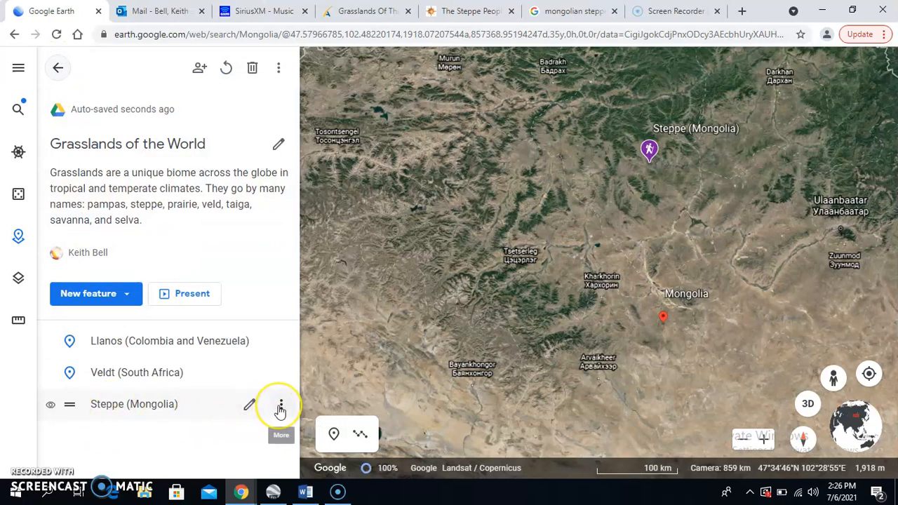
Step: Open the Steppe (Mongolia) feature from the project list and review the picture and text in its info box
{"action": "left_click", "coordinate": [281, 408]}
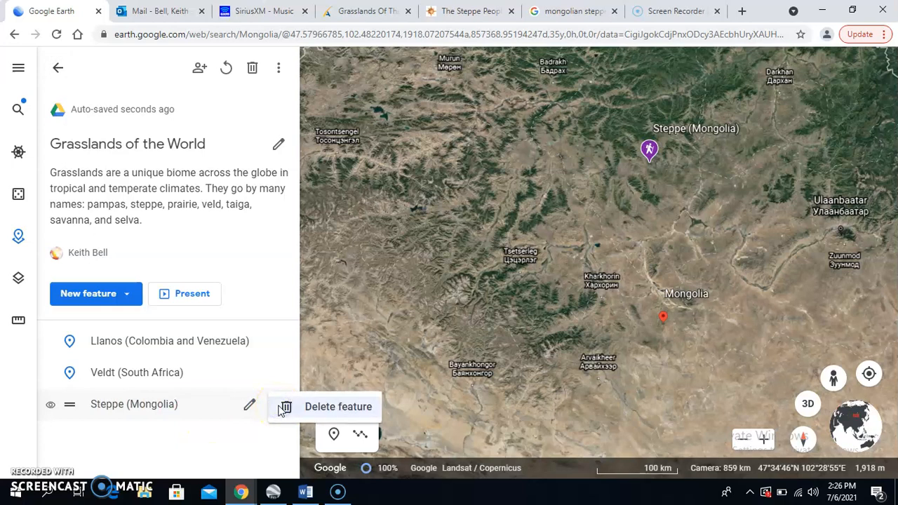
{"action": "left_click", "coordinate": [219, 441]}
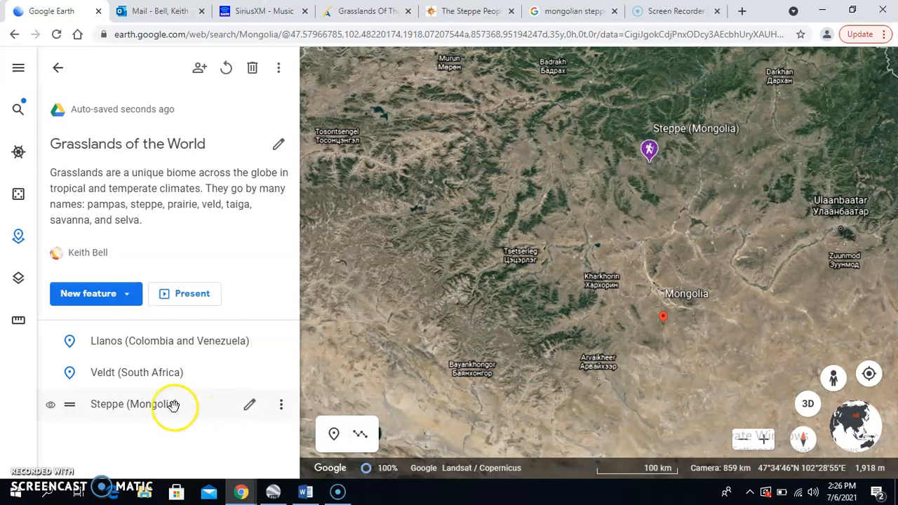
{"action": "left_click", "coordinate": [69, 405]}
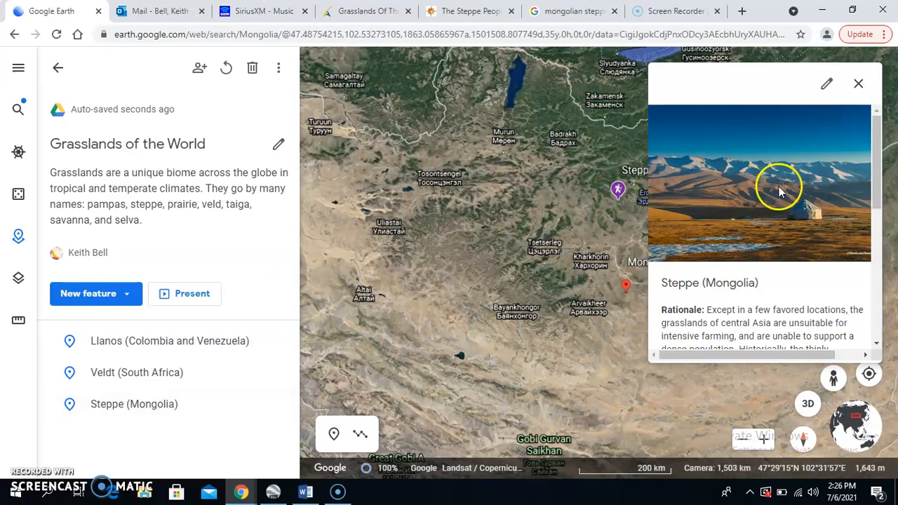
{"action": "left_click_drag", "start_coordinate": [880, 143], "coordinate": [875, 200]}
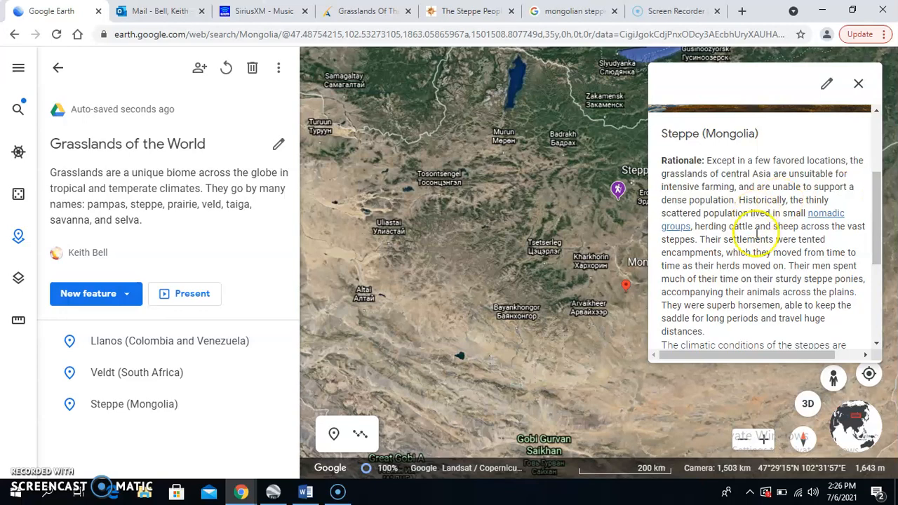
{"action": "left_click_drag", "start_coordinate": [874, 200], "coordinate": [868, 306]}
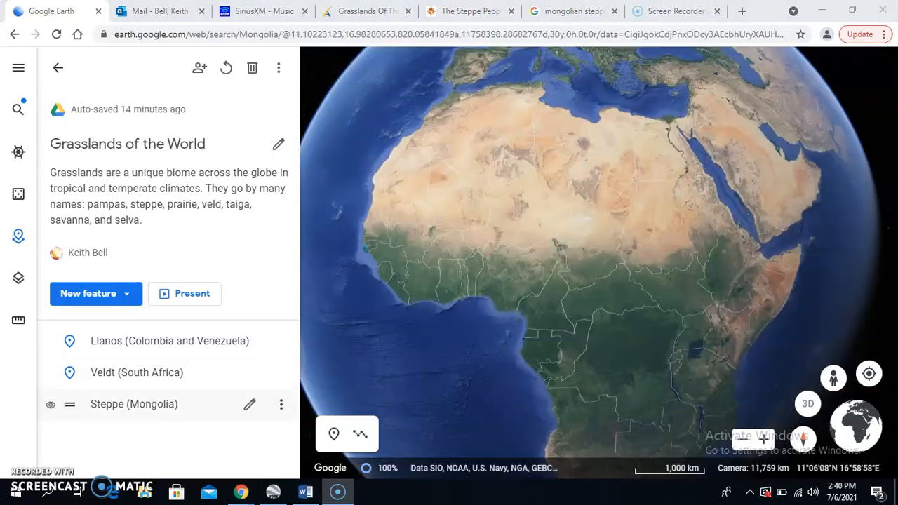
Step: Fly to the Steppe (Mongolia) feature, examine the placemark in its surrounding region, and close the info box
{"action": "left_click", "coordinate": [134, 404]}
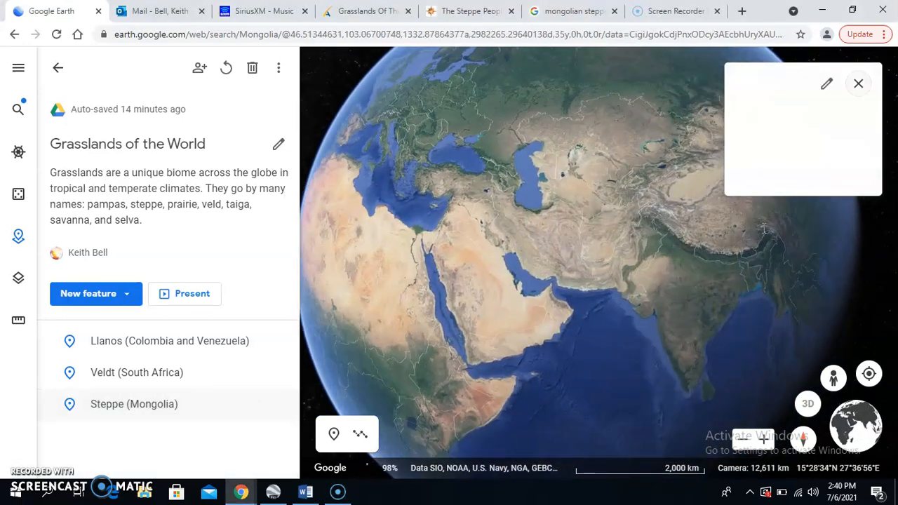
{"action": "scroll", "coordinate": [570, 198], "scroll_direction": "up", "scroll_amount": 3}
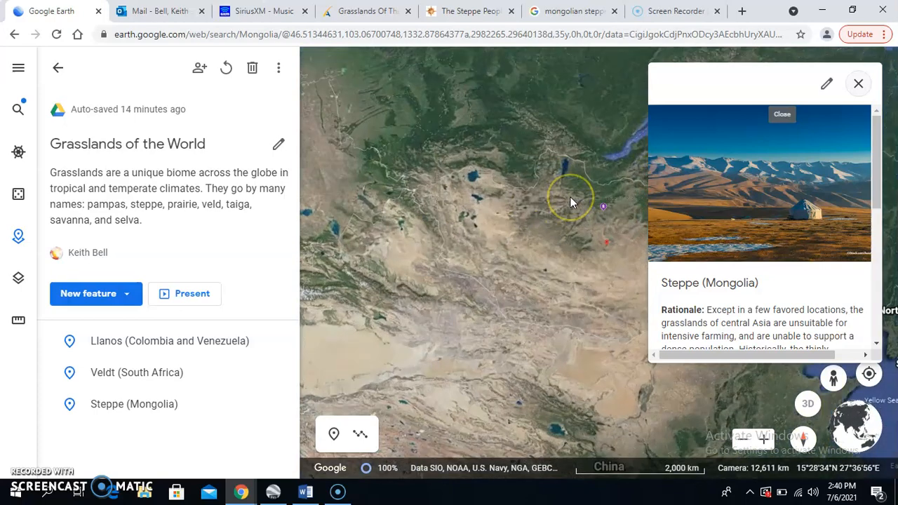
{"action": "scroll", "coordinate": [571, 197], "scroll_direction": "up", "scroll_amount": 2}
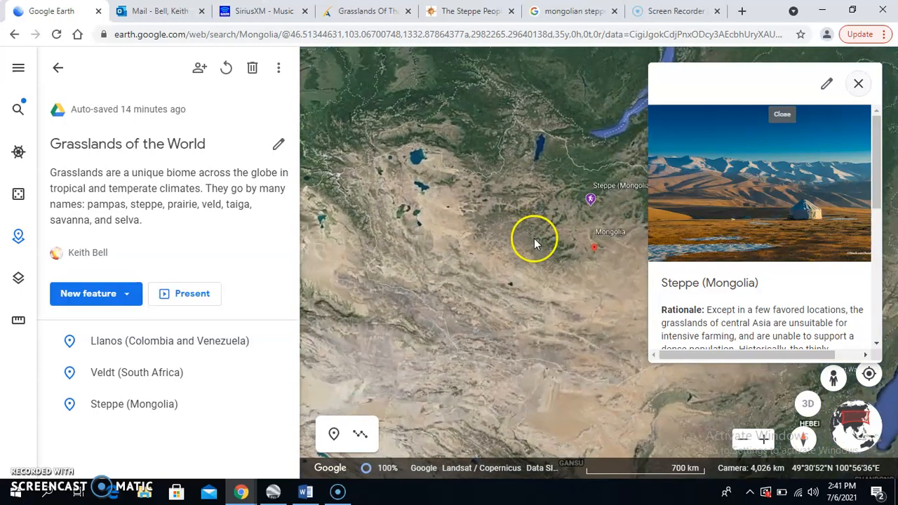
{"action": "left_click_drag", "start_coordinate": [469, 294], "coordinate": [449, 301]}
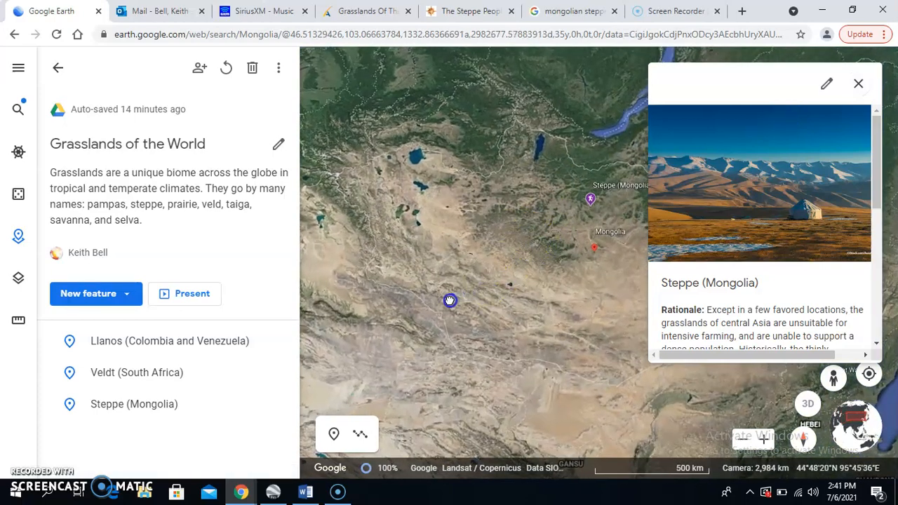
{"action": "left_click_drag", "start_coordinate": [526, 245], "coordinate": [447, 277]}
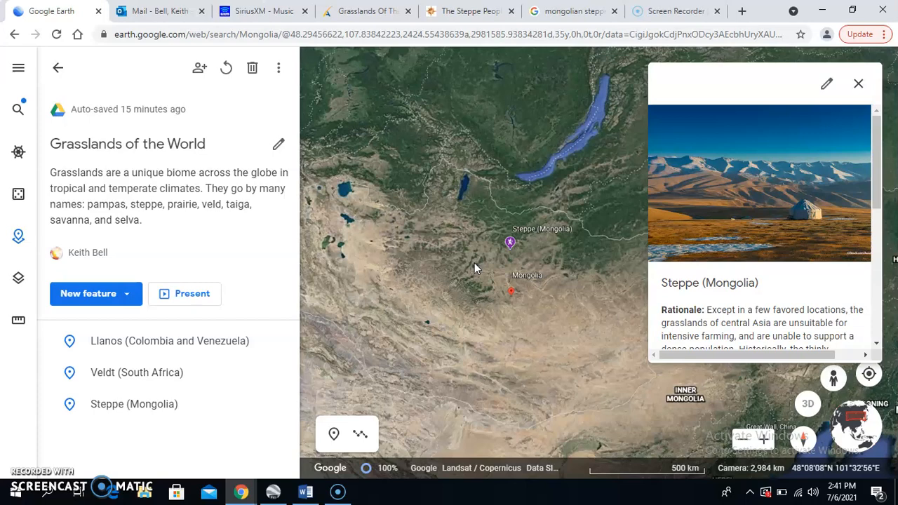
{"action": "left_click", "coordinate": [858, 83]}
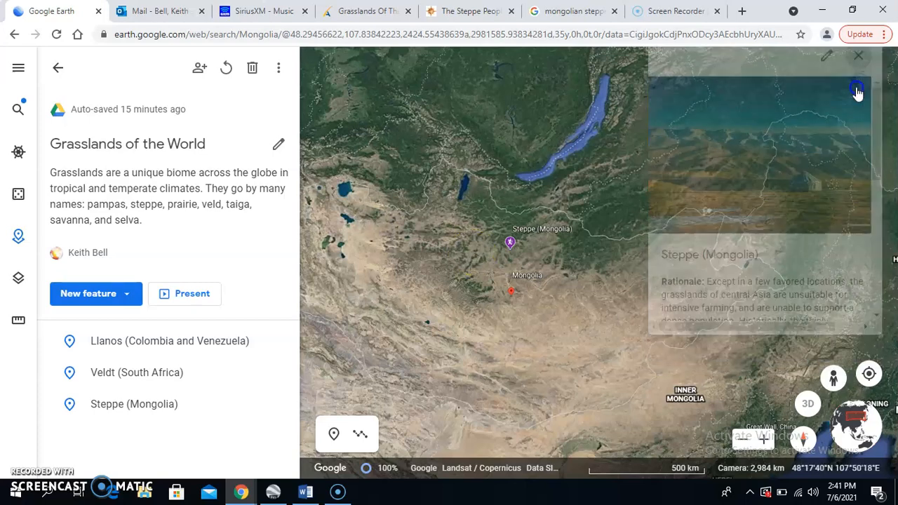
Step: Check the project's export options, open its sharing dialog and review the permission settings for editors, viewers and commenters
{"action": "left_click", "coordinate": [280, 70]}
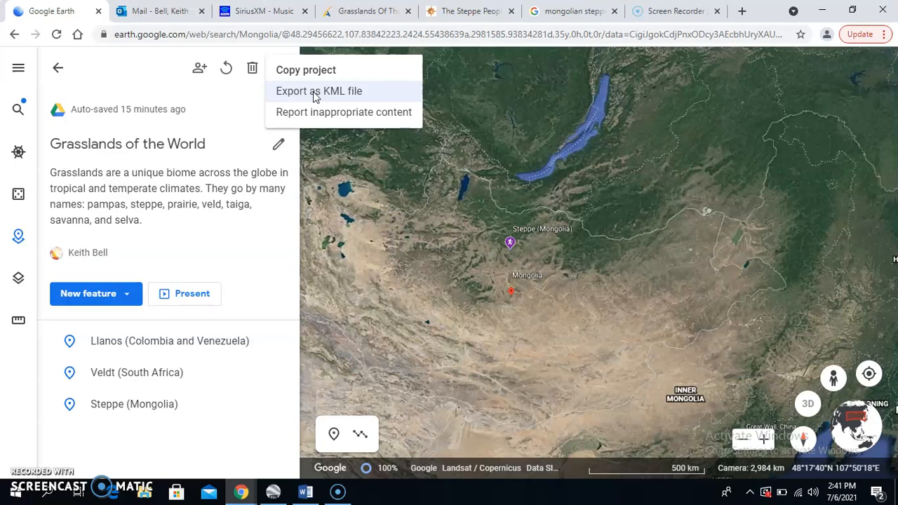
{"action": "left_click", "coordinate": [200, 68]}
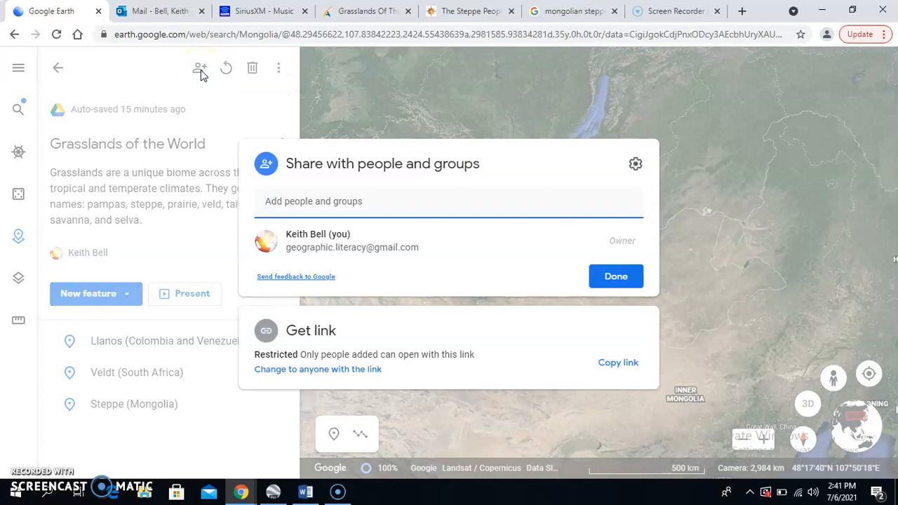
{"action": "left_click", "coordinate": [413, 278]}
{"action": "left_click", "coordinate": [634, 166]}
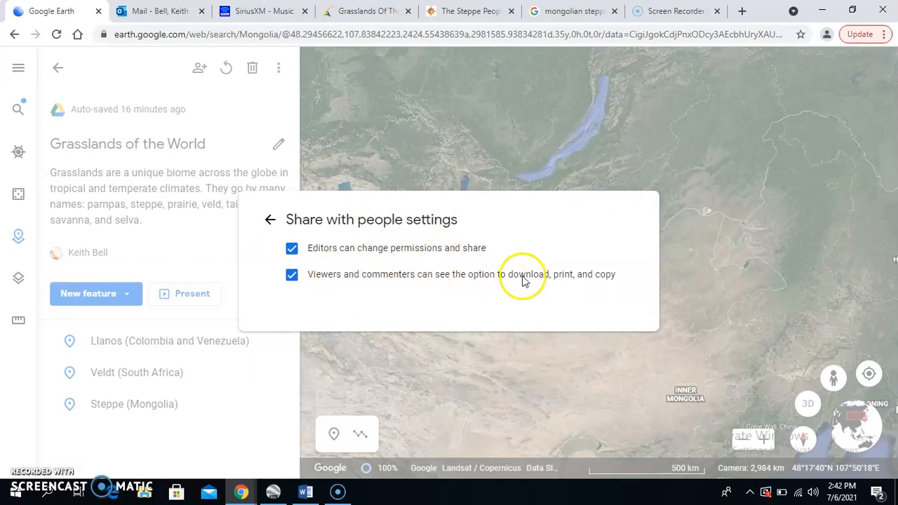
{"action": "left_click", "coordinate": [268, 221]}
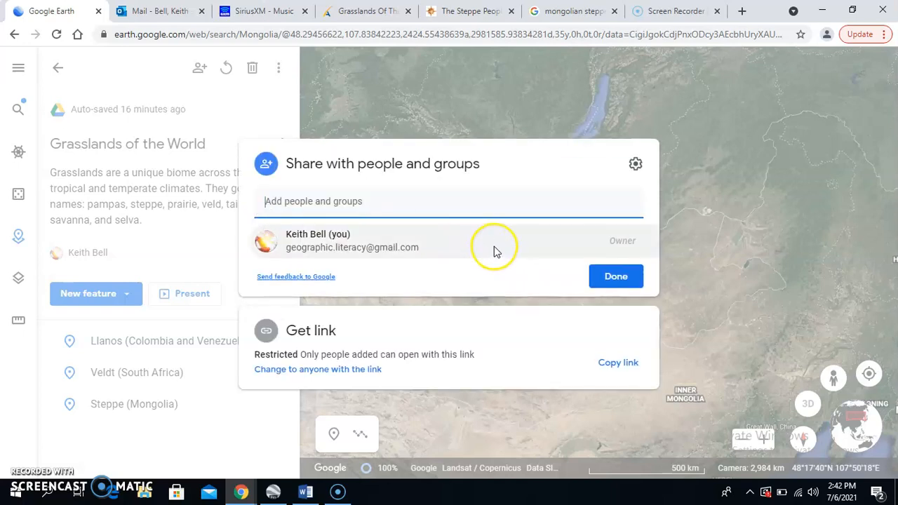
Step: Copy the project's sharing link and paste it into the Word document below the paragraph about account privacy
{"action": "mouse_move", "coordinate": [494, 246]}
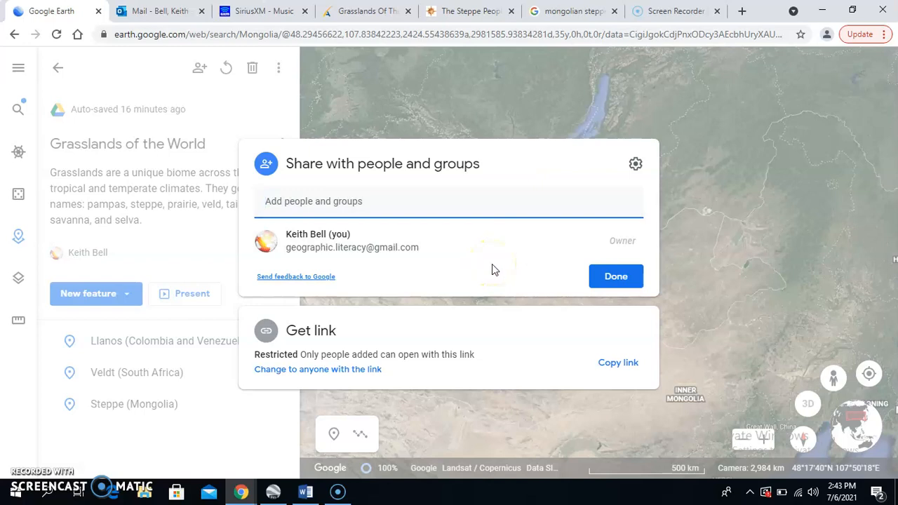
{"action": "left_click", "coordinate": [615, 371]}
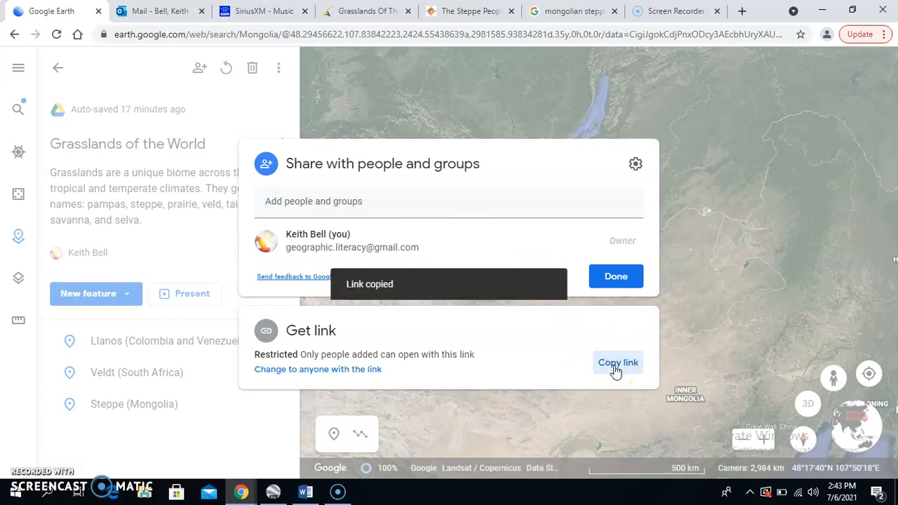
{"action": "left_click", "coordinate": [306, 492]}
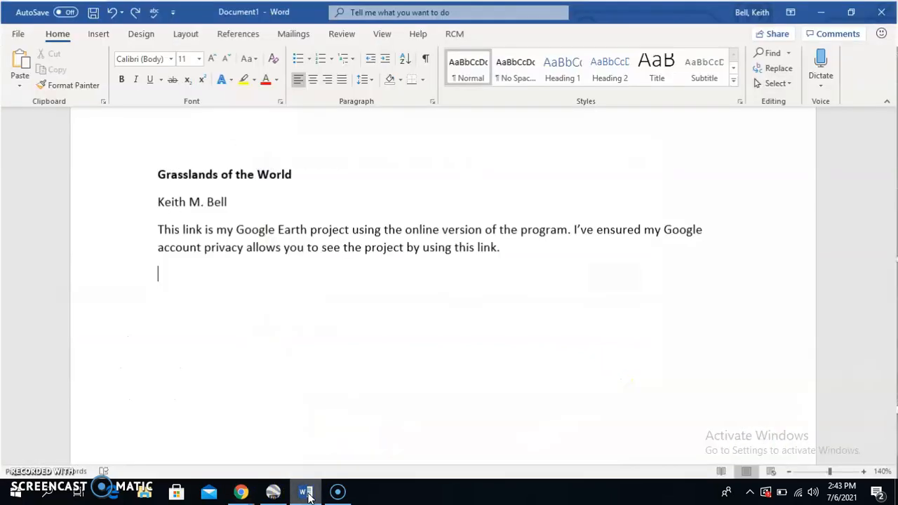
{"action": "left_click", "coordinate": [373, 331]}
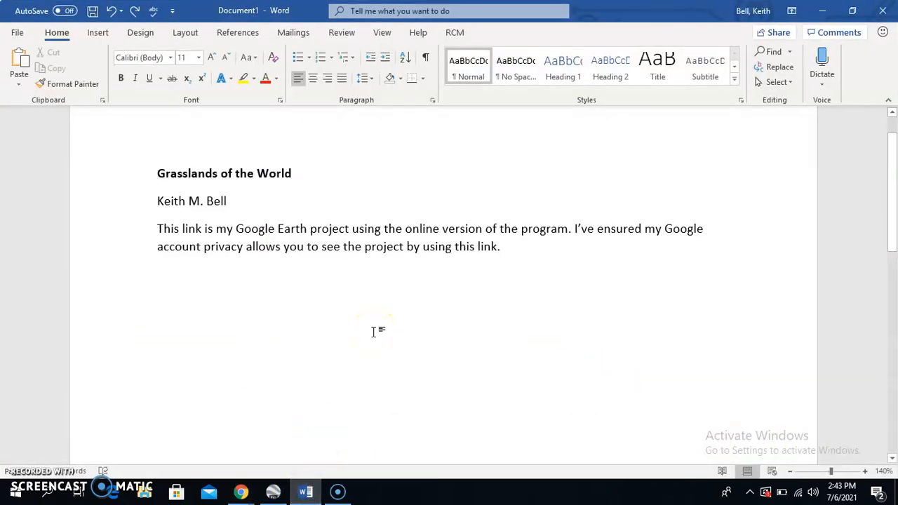
{"action": "key", "text": "ctrl+v"}
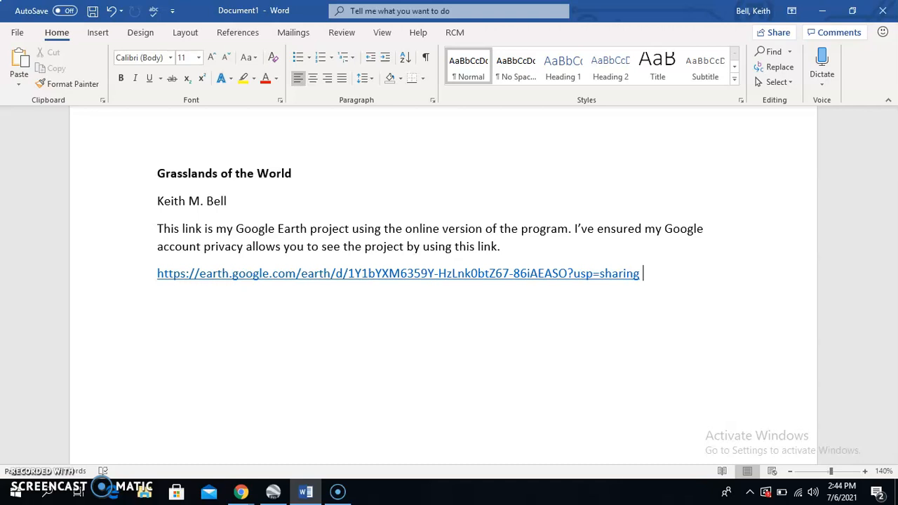
{"action": "left_click", "coordinate": [326, 389]}
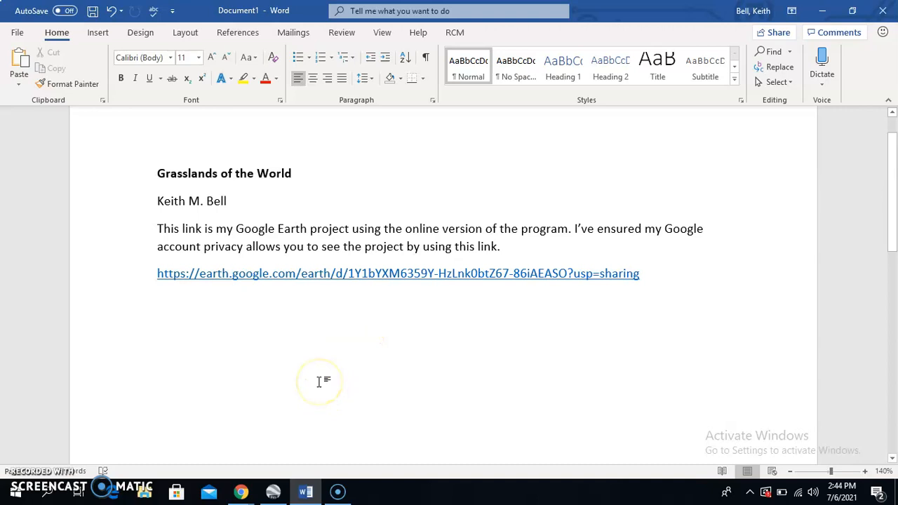